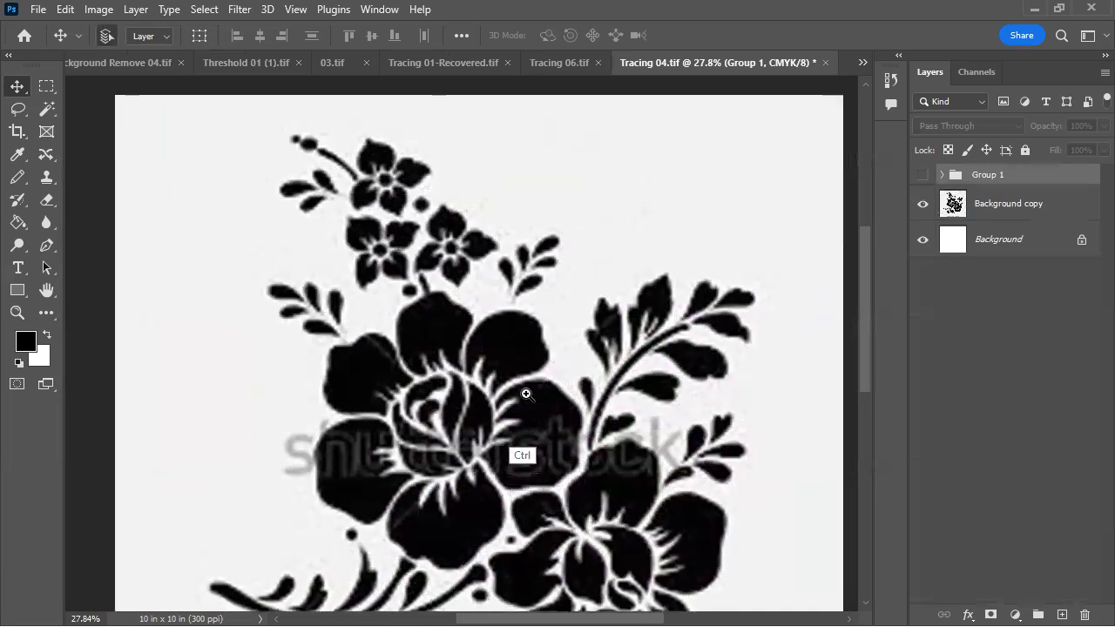
Show Group 1, hide the Background copy layer, and examine the coloured flower tracing up close
click(922, 177)
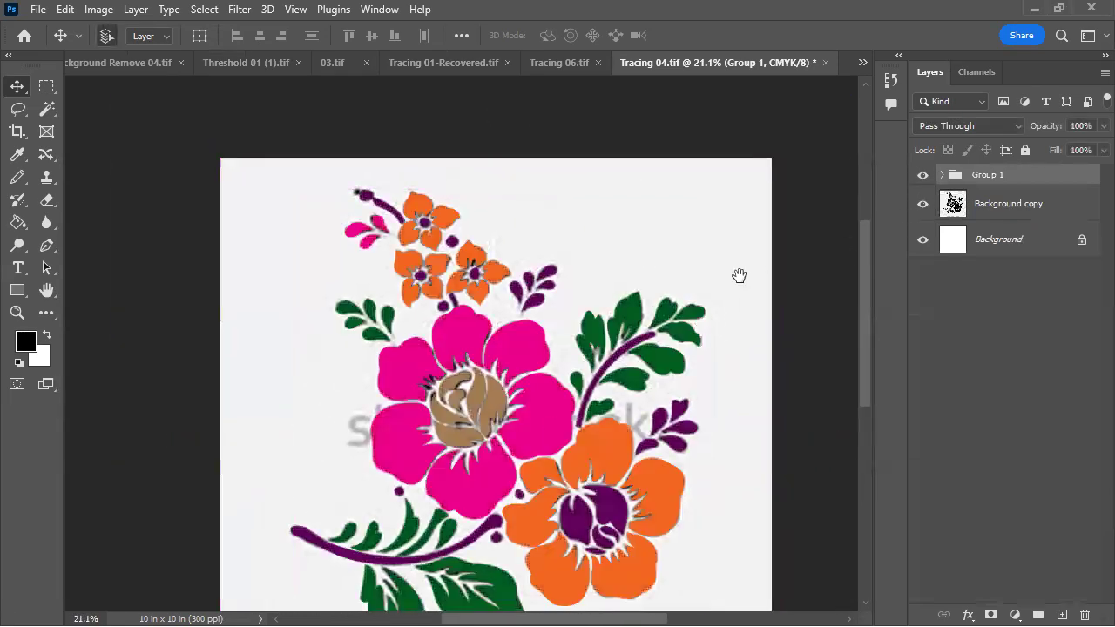
scroll(738, 276, down, 2)
click(923, 204)
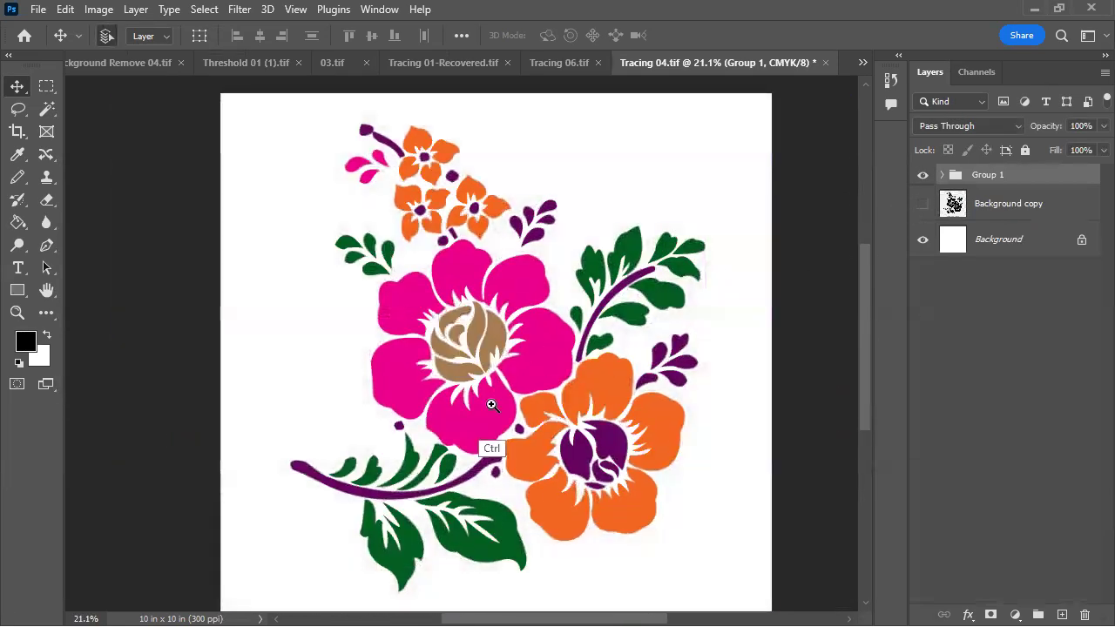
scroll(618, 336, up, 3)
scroll(619, 335, up, 3)
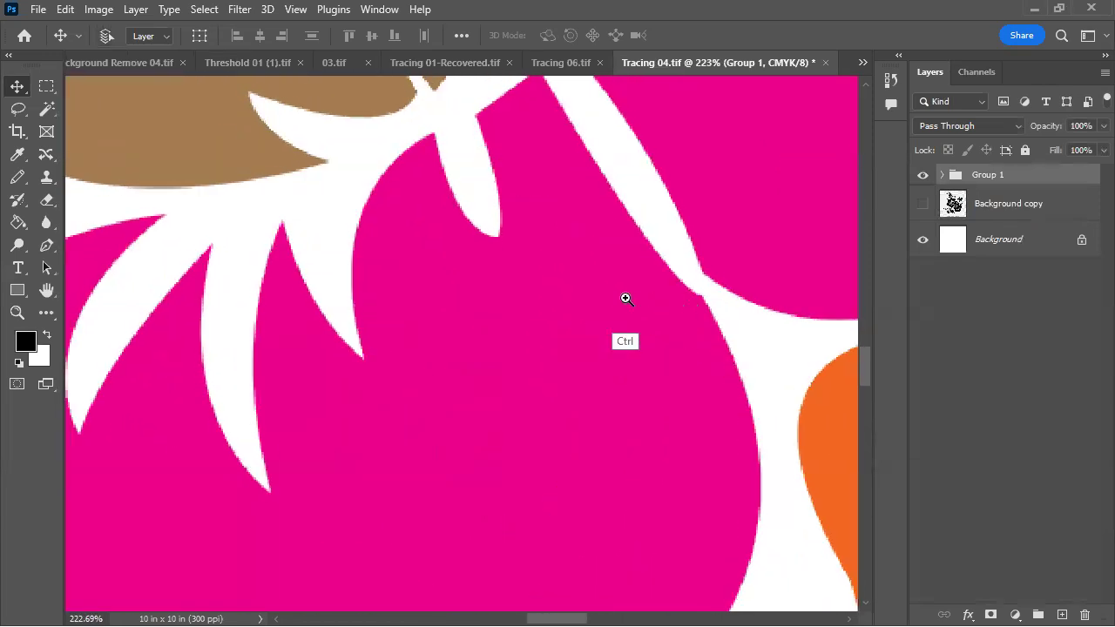
scroll(625, 298, down, 5)
drag(509, 427, 475, 581)
drag(501, 362, 490, 522)
drag(401, 303, 496, 323)
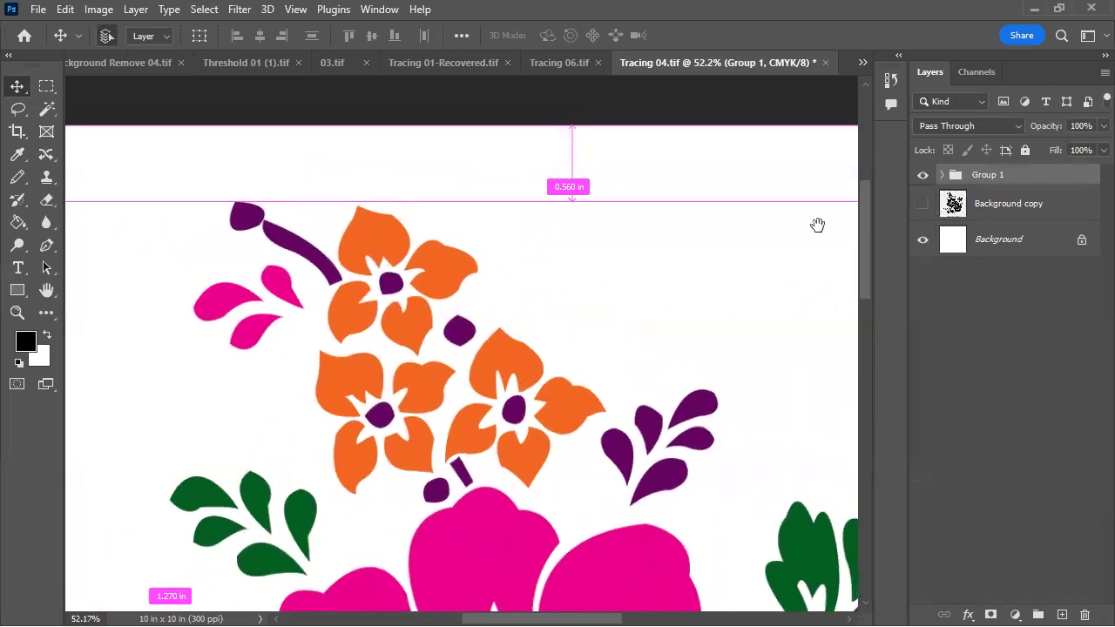
Sketch a leaf-shaped outline on the Background layer beside the small orange flowers with a 2 px black pencil
click(1011, 241)
key(b)
drag(538, 287, 660, 246)
right_click(675, 245)
click(740, 212)
key(ctrl+z)
drag(425, 271, 474, 239)
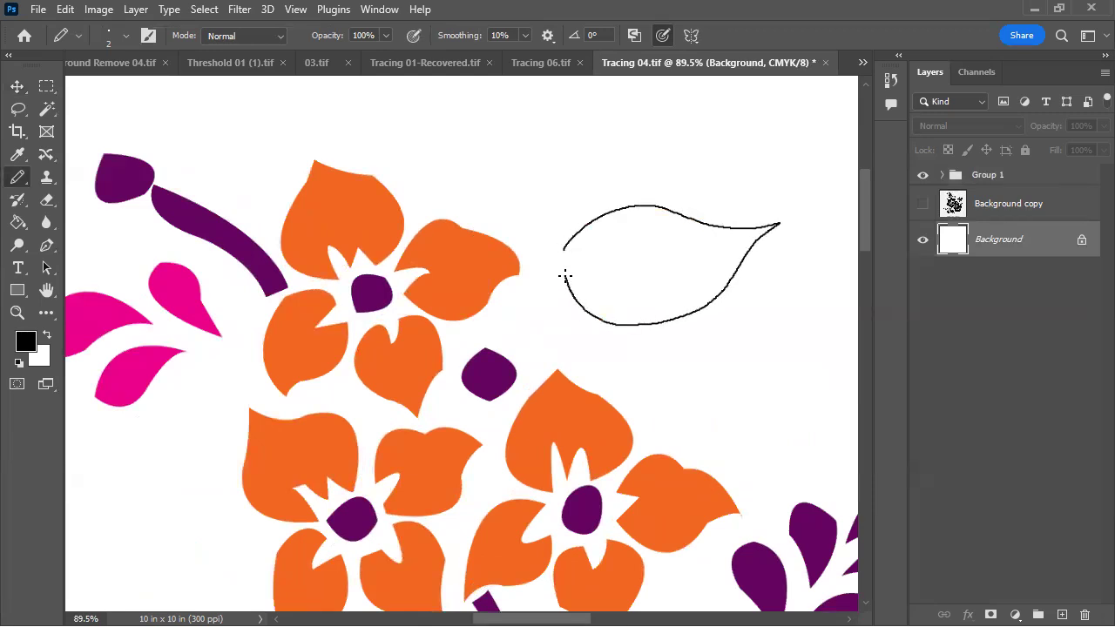
drag(560, 290, 492, 301)
drag(425, 323, 771, 203)
Merge Group 1 into a single layer and select the lowest brown petal of the pink flower's centre with the Magic Wand
click(977, 176)
key(ctrl+e)
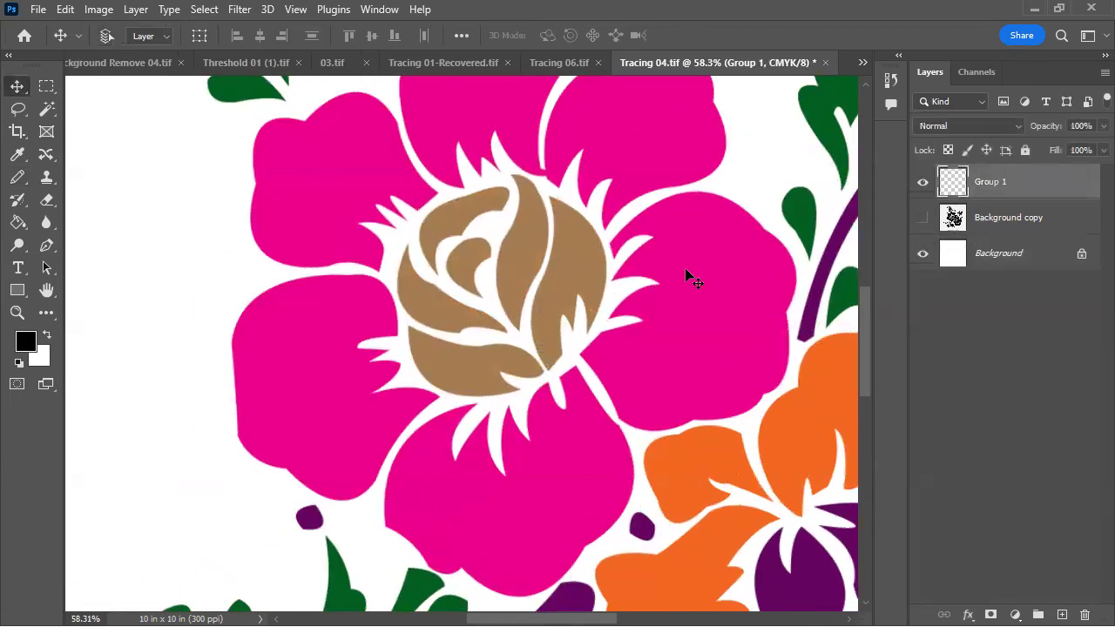
key(w)
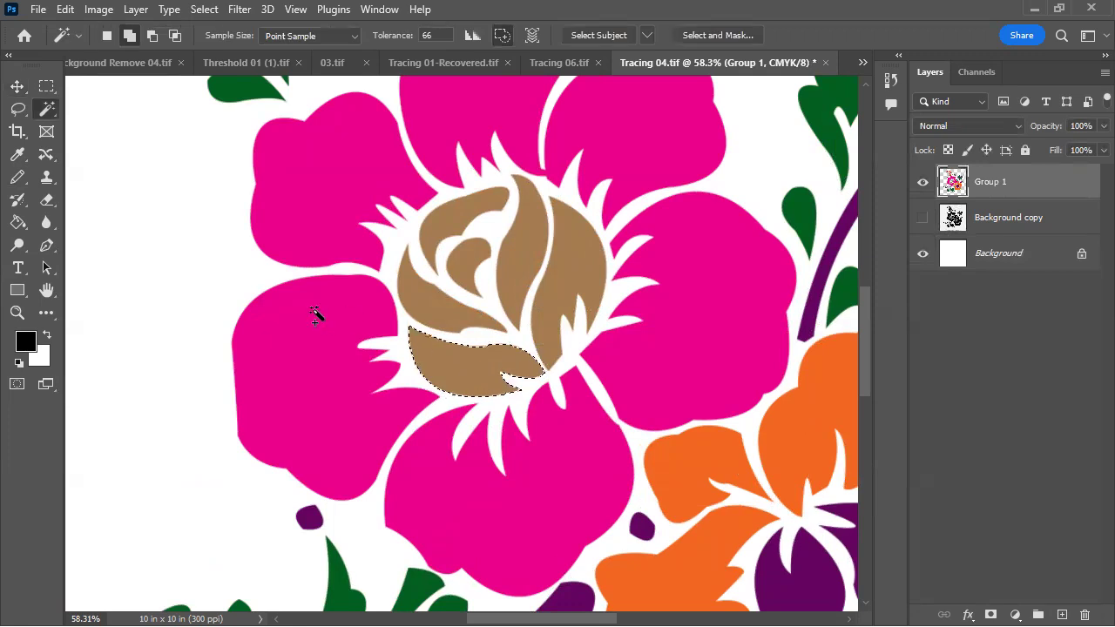
Set the foreground colour to brown #7e5327 and enlarge the pencil tip to 80 px
key(b)
click(25, 342)
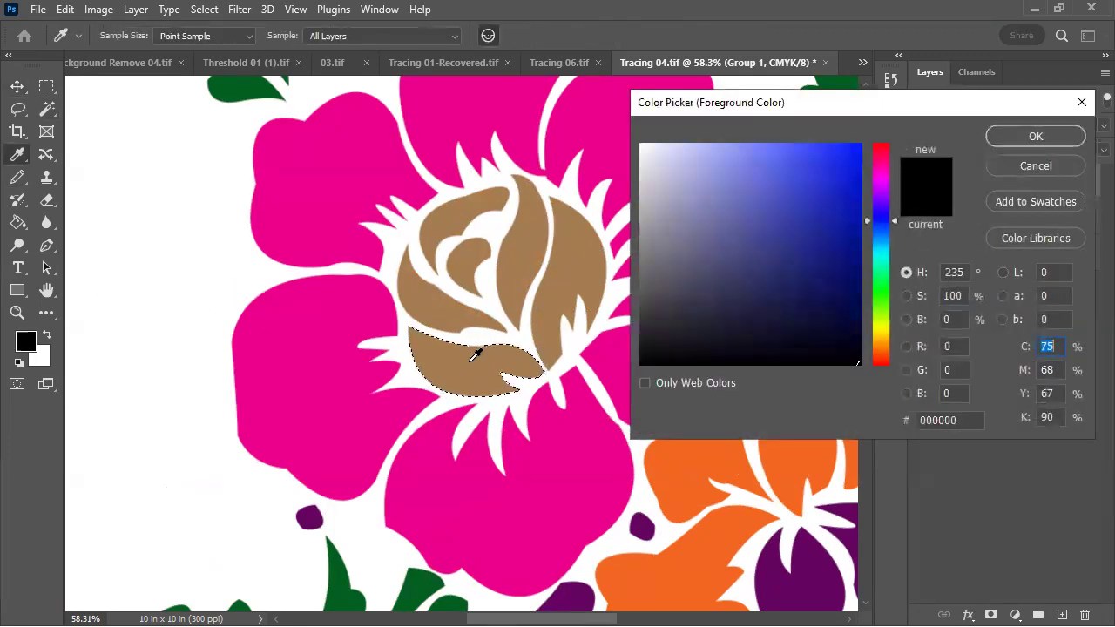
click(481, 350)
click(794, 255)
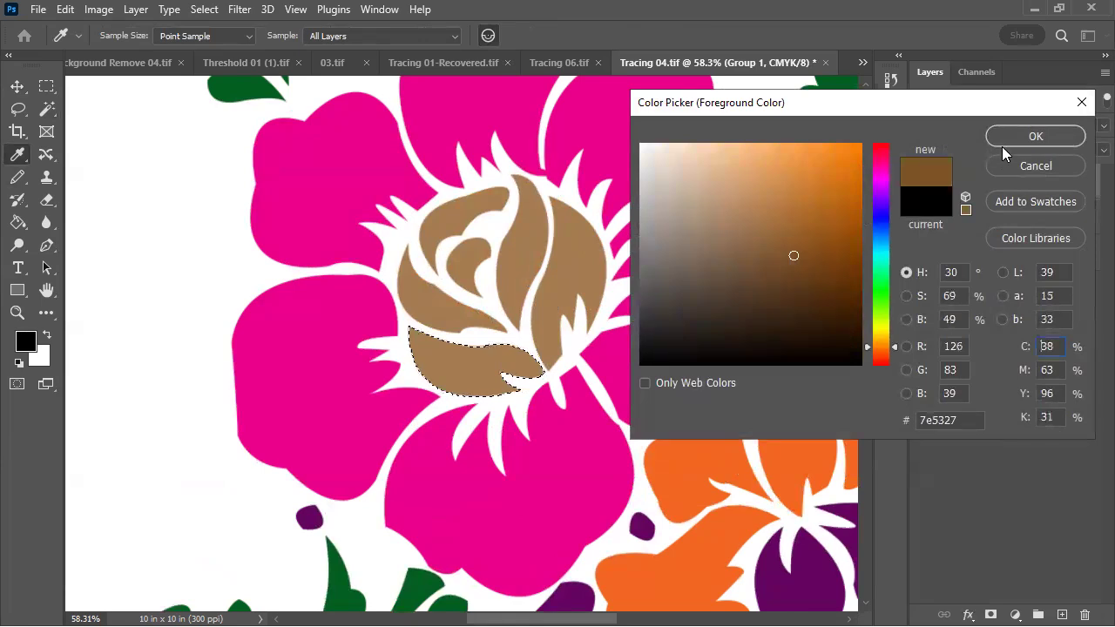
click(1034, 137)
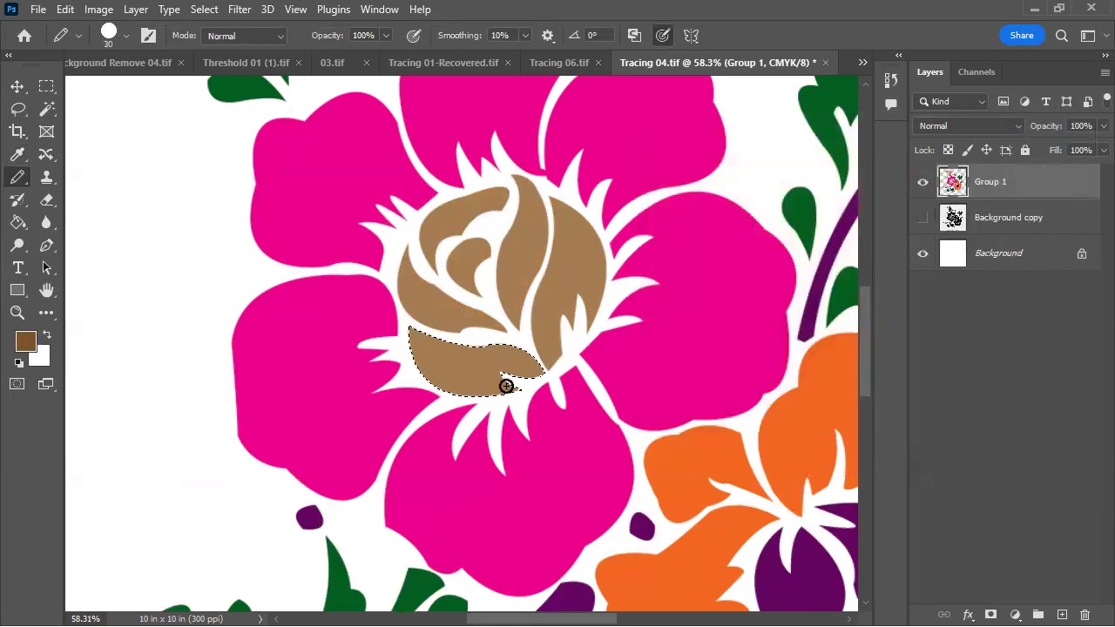
key(bracketright)
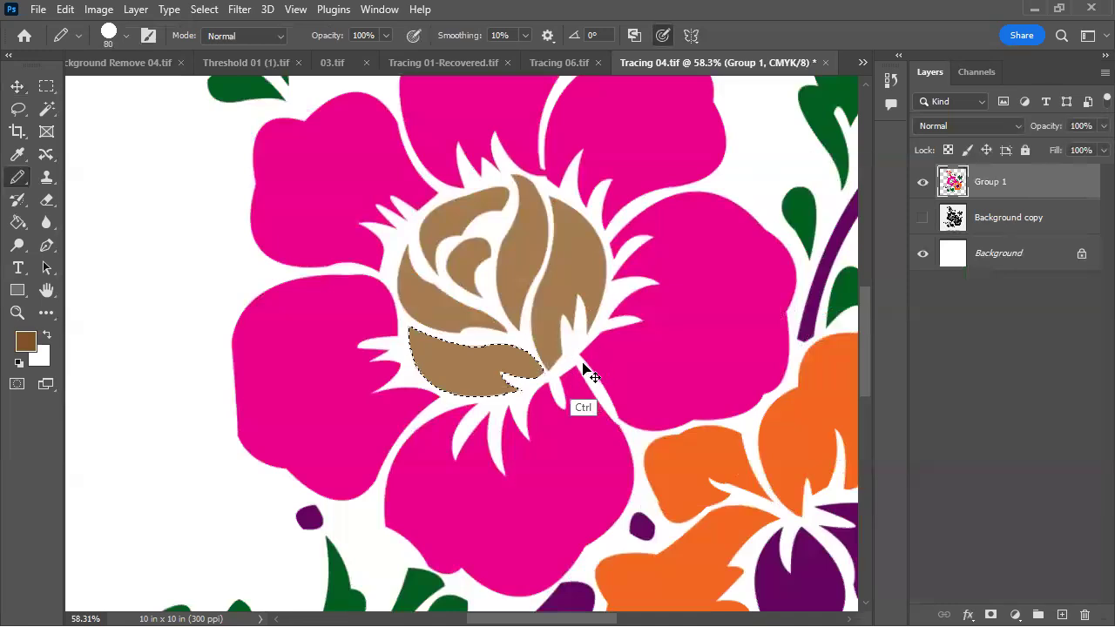
Close Tracing 04.tif without saving the changes
key(ctrl+w)
click(546, 246)
drag(535, 351, 552, 404)
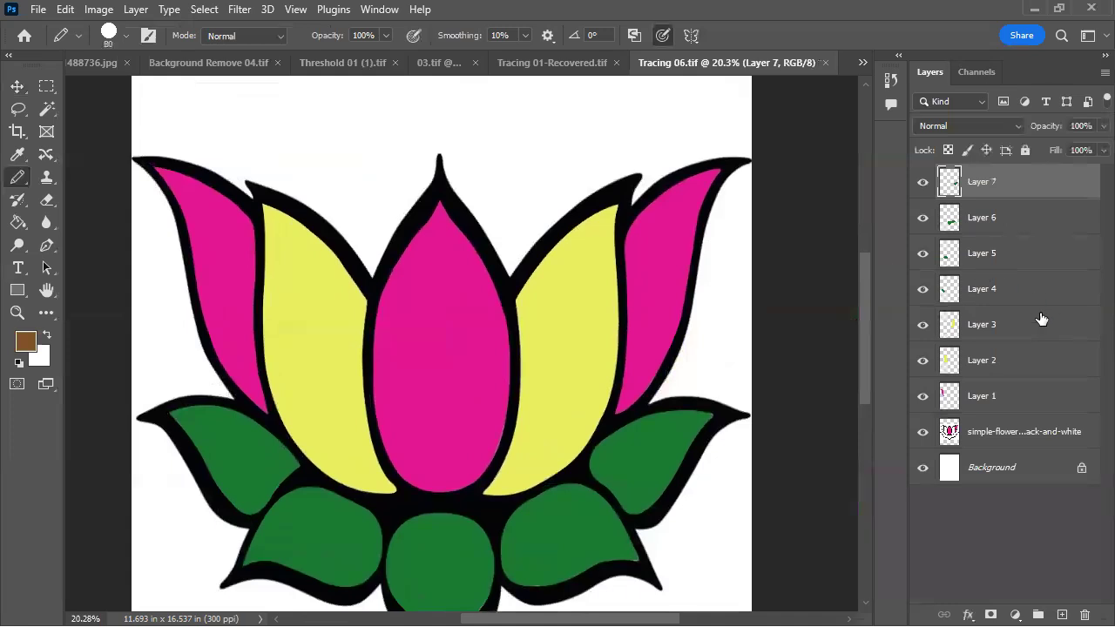
Group Layer 1 through Layer 7 and compare the lotus with the colour group and the line-art layer hidden and shown
shift+click(1004, 399)
key(ctrl+g)
click(923, 178)
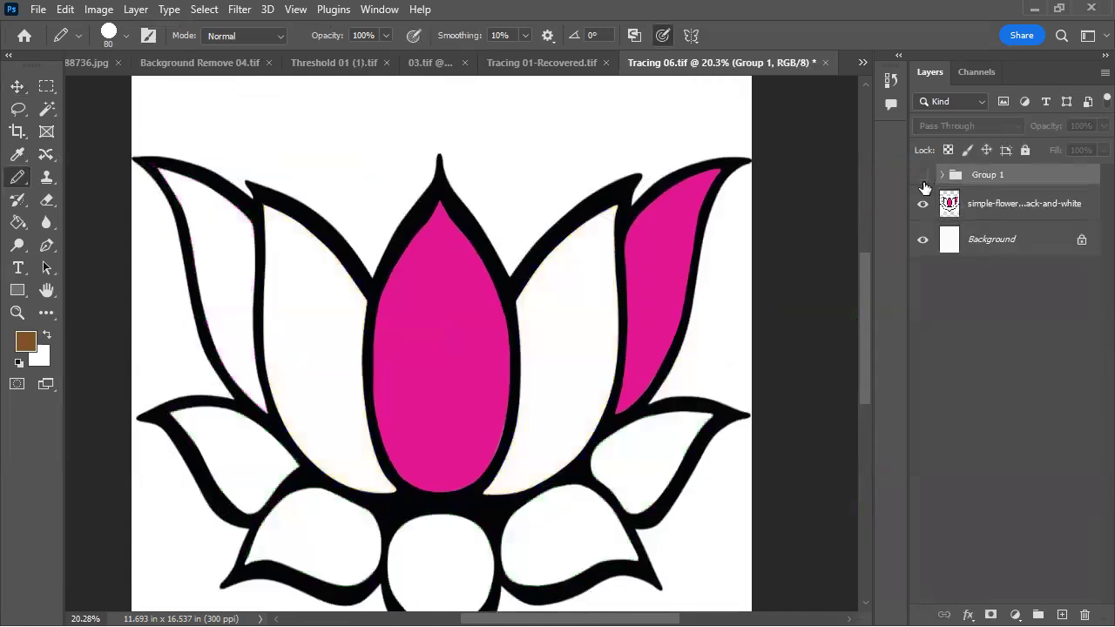
click(923, 178)
click(923, 208)
click(923, 208)
click(919, 178)
click(922, 178)
Examine the lotus petals and black outlines up close, and close Tracing 06.tif without saving
drag(467, 211, 438, 228)
drag(441, 232, 373, 393)
drag(453, 453, 543, 398)
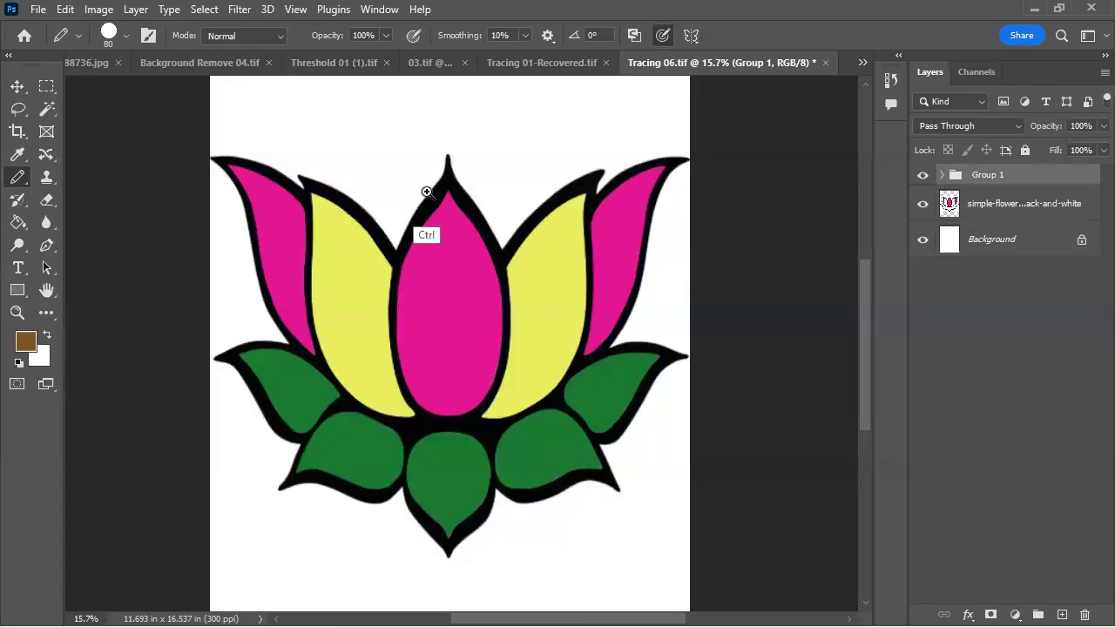
mouse_move(427, 190)
mouse_down()
mouse_move(493, 179)
mouse_move(441, 187)
mouse_up()
drag(510, 241, 316, 252)
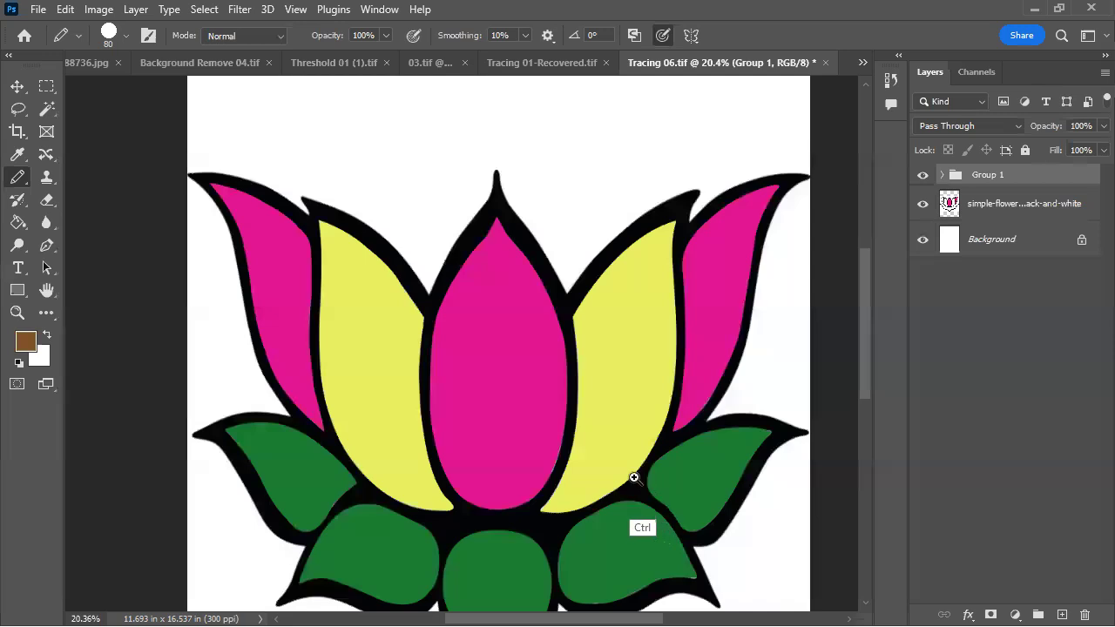
key(ctrl+w)
click(542, 253)
Compare the large orange flower with its top layer hidden and shown, and examine its petals and leaves up close
mouse_move(495, 324)
mouse_down()
mouse_move(529, 325)
mouse_move(492, 324)
mouse_up()
click(924, 181)
click(923, 180)
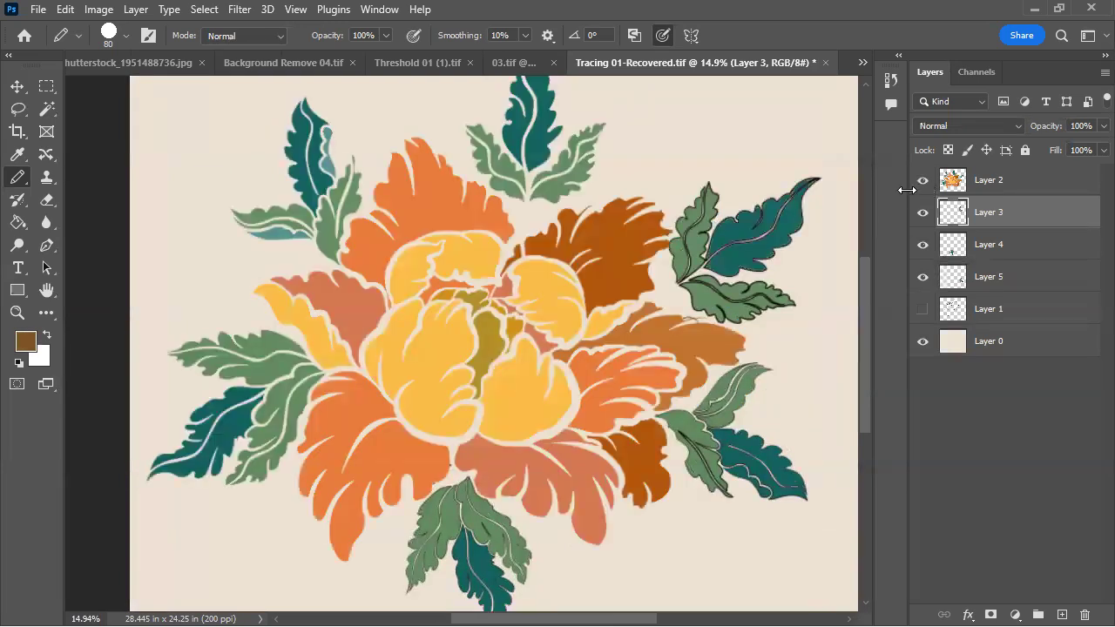
drag(715, 278, 815, 254)
drag(701, 346, 481, 326)
drag(513, 329, 707, 300)
drag(555, 382, 586, 209)
drag(576, 288, 513, 326)
drag(447, 386, 519, 338)
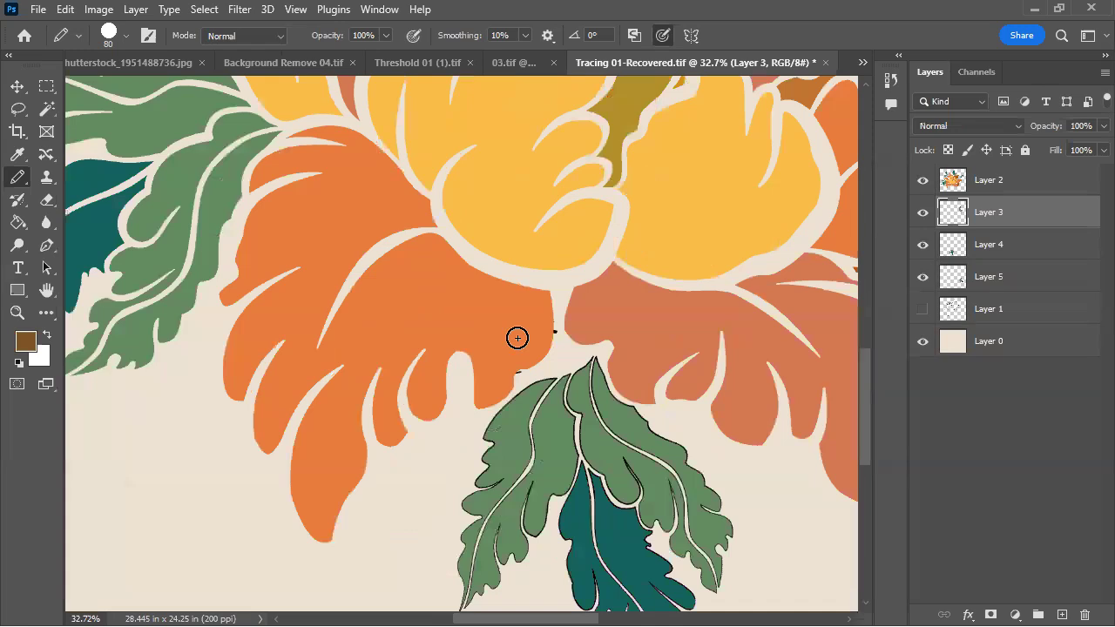
drag(577, 319, 471, 402)
Close Tracing 01-Recovered.tif without saving the changes
key(ctrl+w)
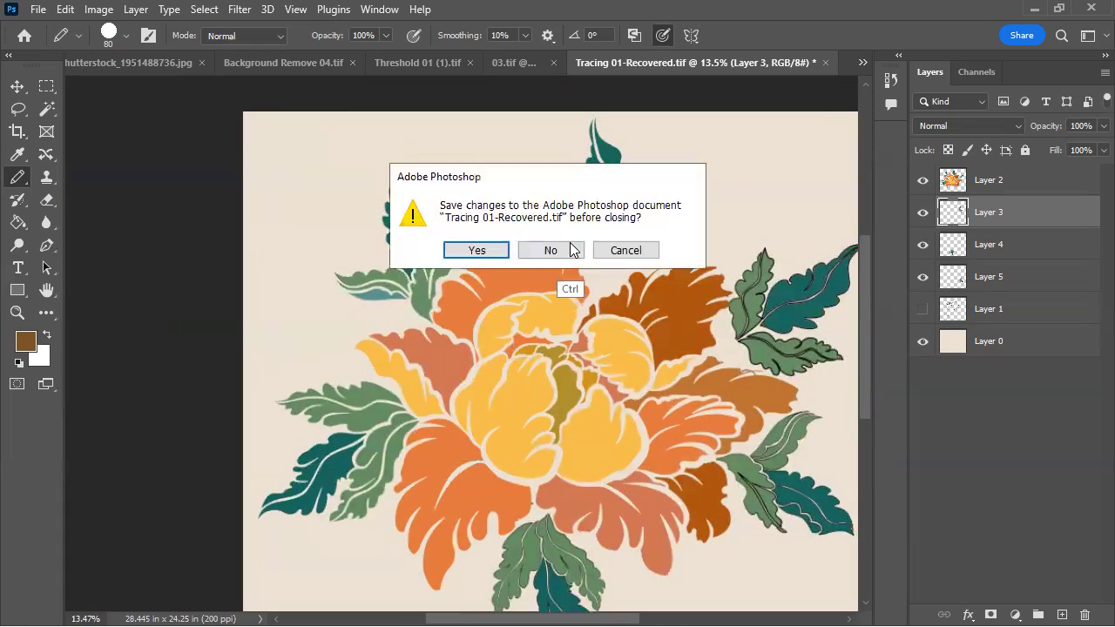
click(572, 250)
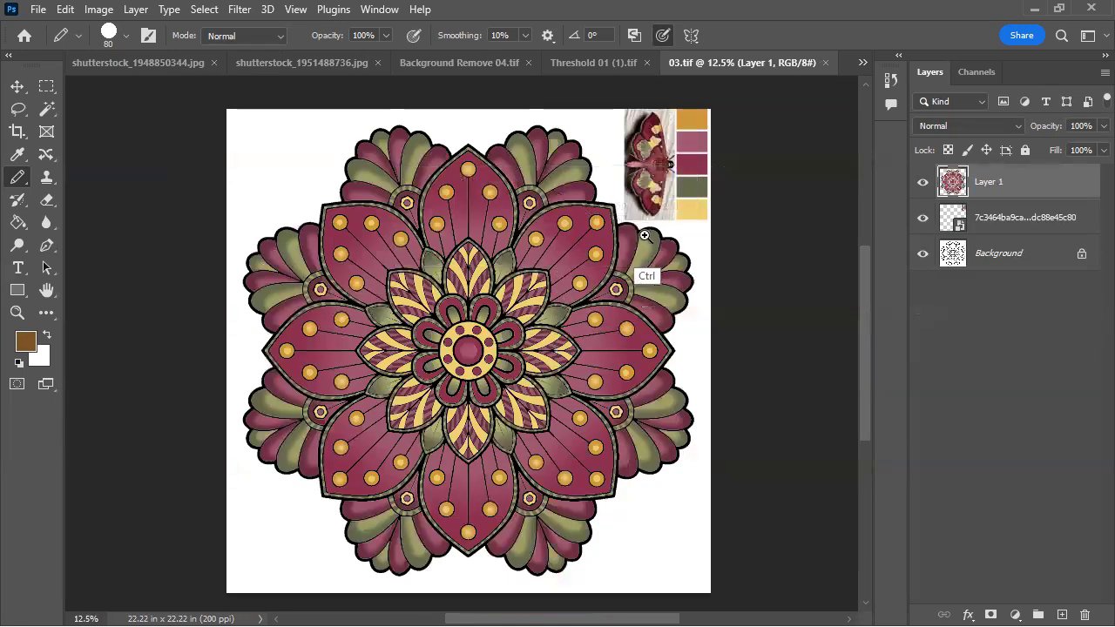
Examine the coloured mandala in 03.tif and compare it with the plain line art by hiding and showing the colour layers
key(v)
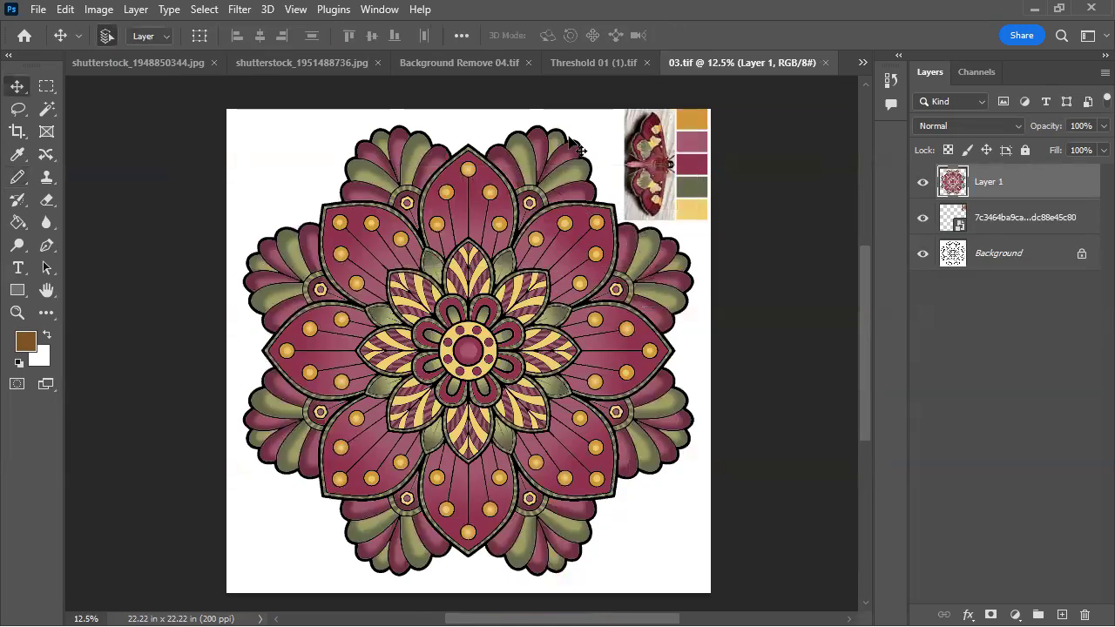
drag(679, 148, 438, 316)
drag(525, 273, 449, 317)
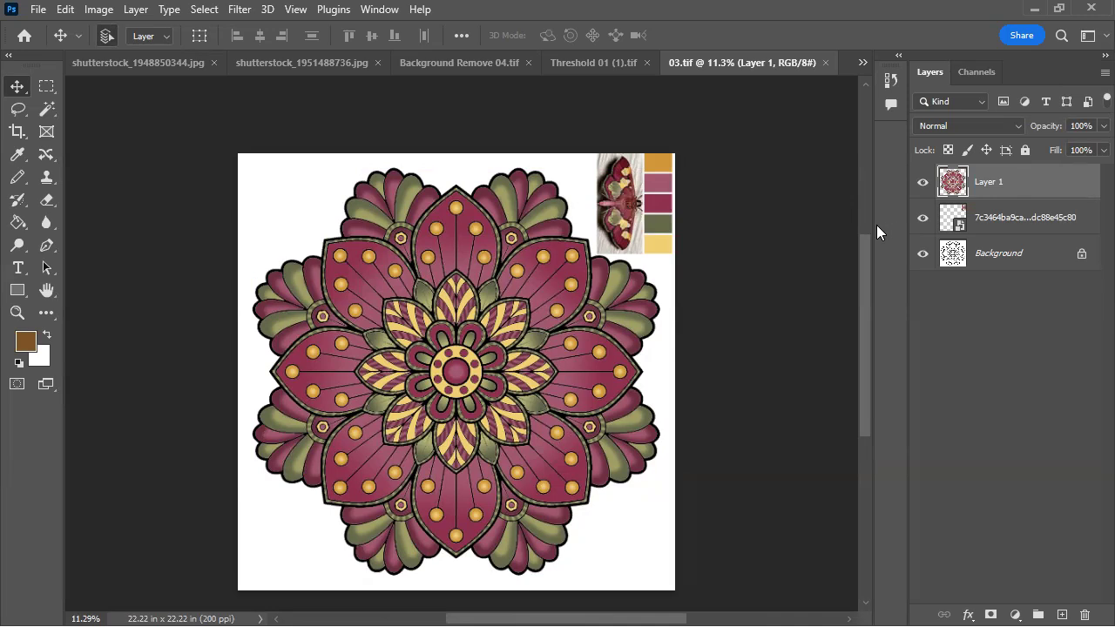
click(921, 183)
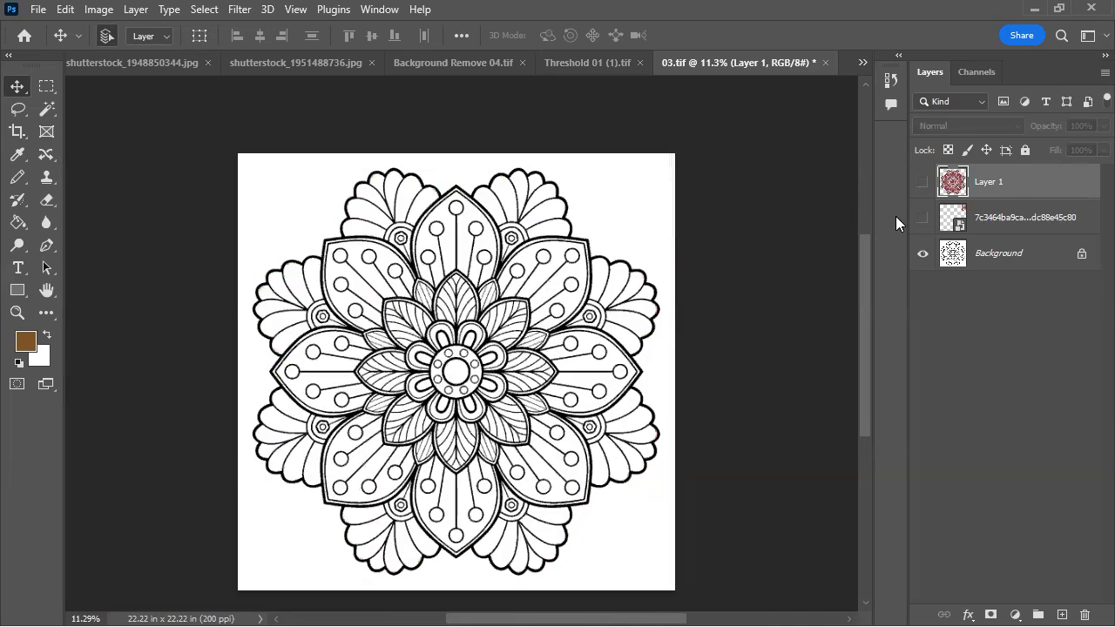
click(923, 179)
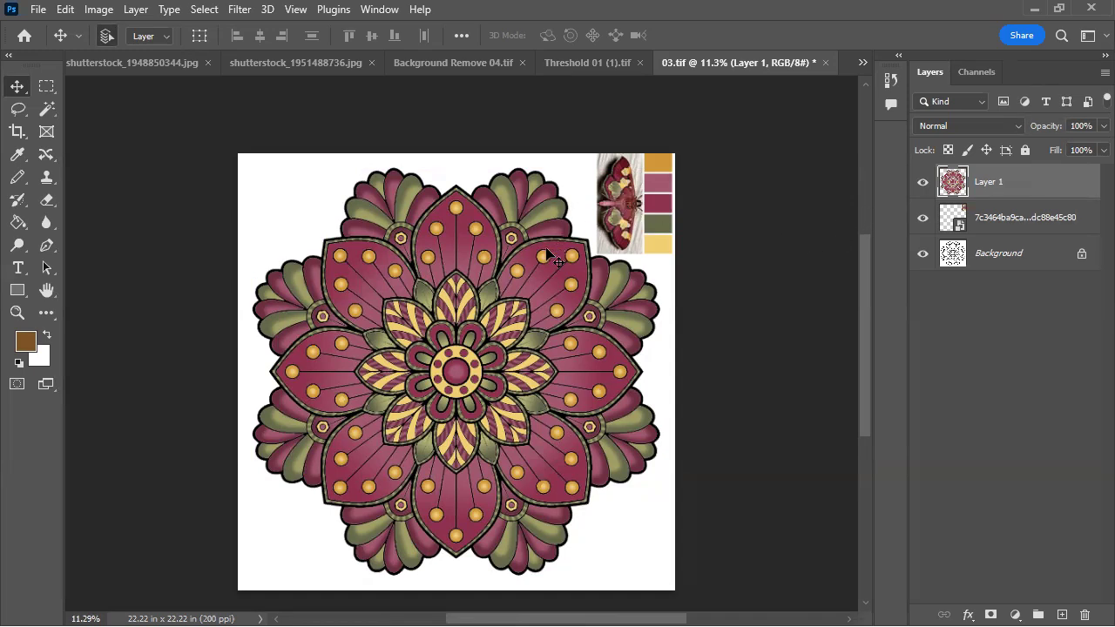
drag(498, 410, 575, 288)
key(ctrl+w)
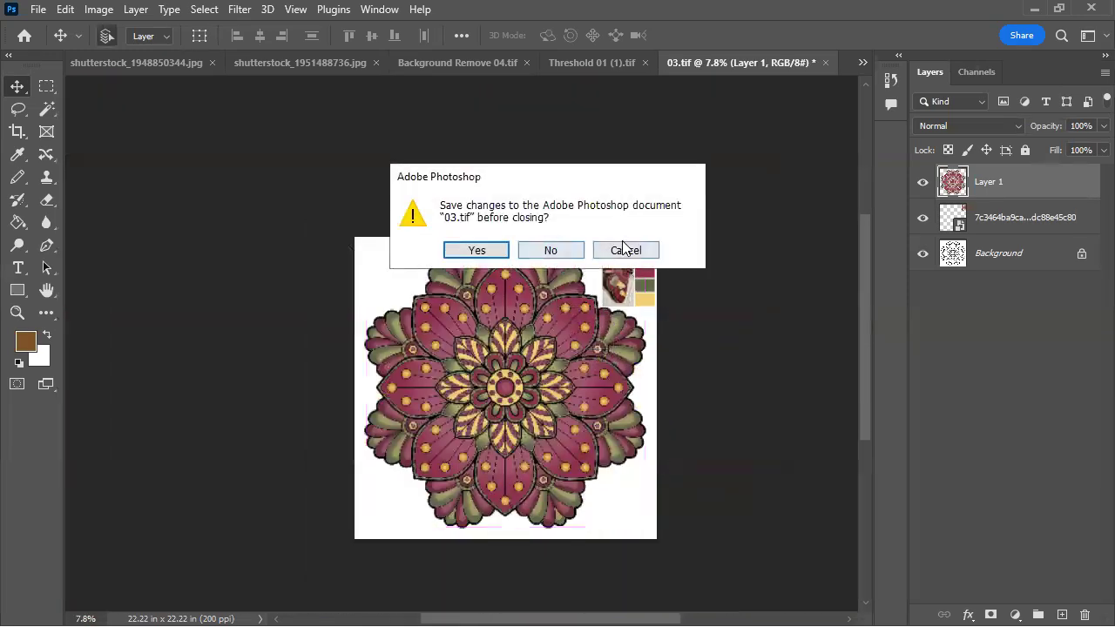
click(575, 253)
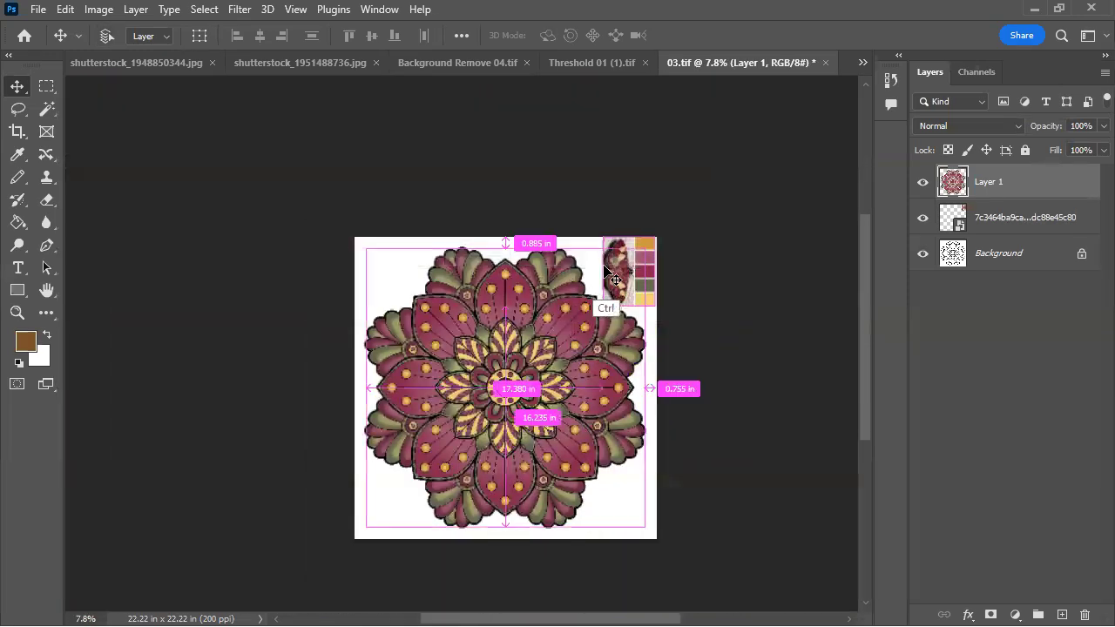
drag(580, 279, 513, 323)
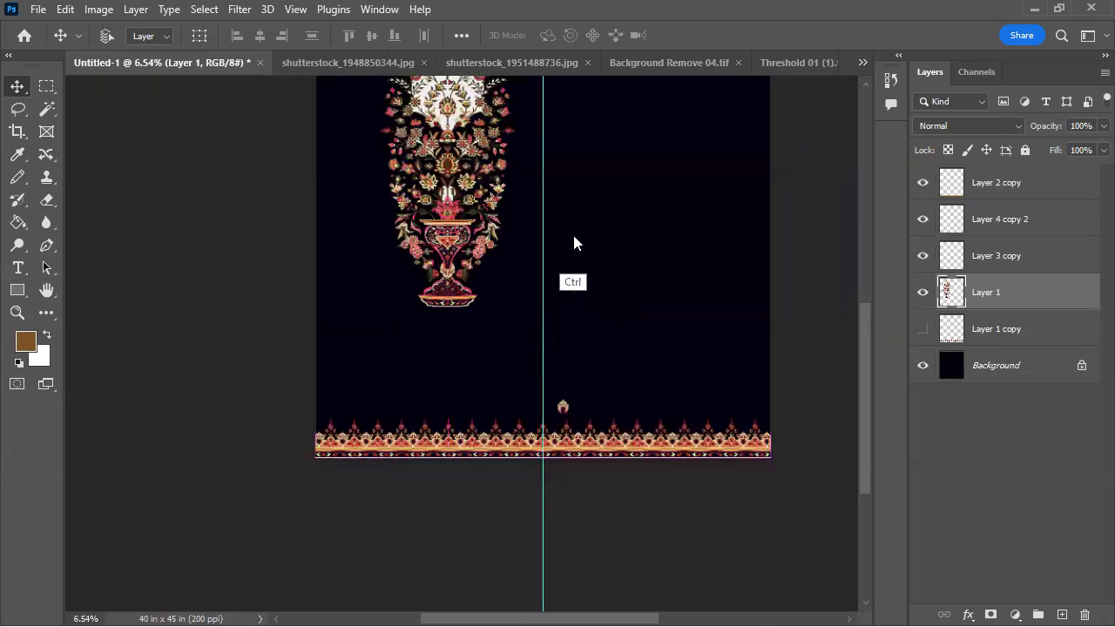
key(ctrl+w)
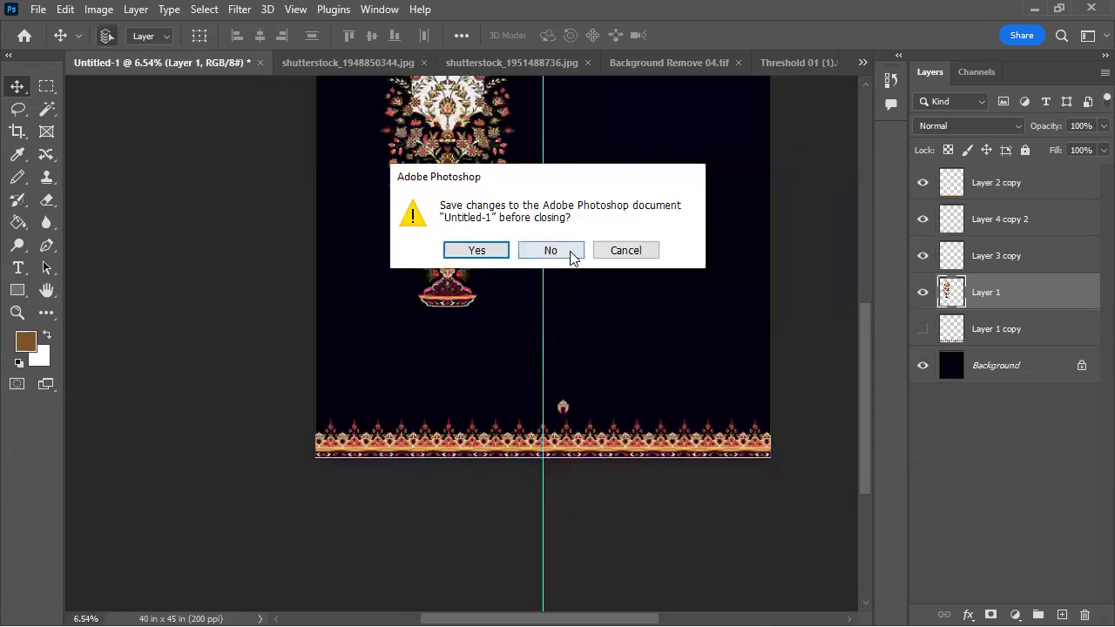
click(627, 250)
key(ctrl)
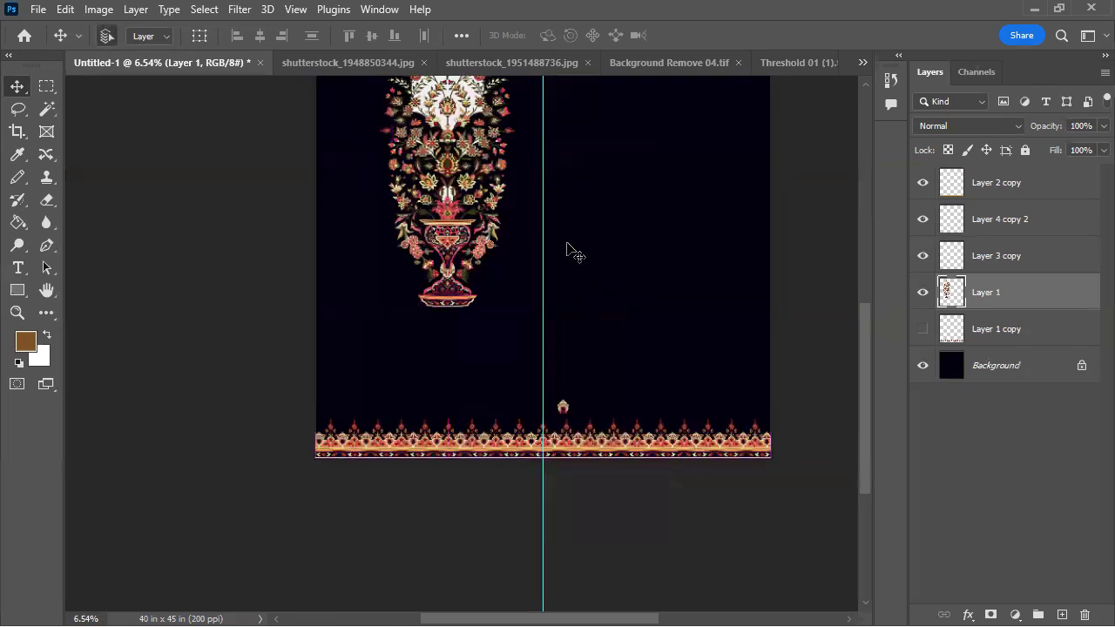
View the vase design in Untitled-1 in the full-screen modes and inspect the vase artwork in shutterstock_1948850344.jpg
key(f)
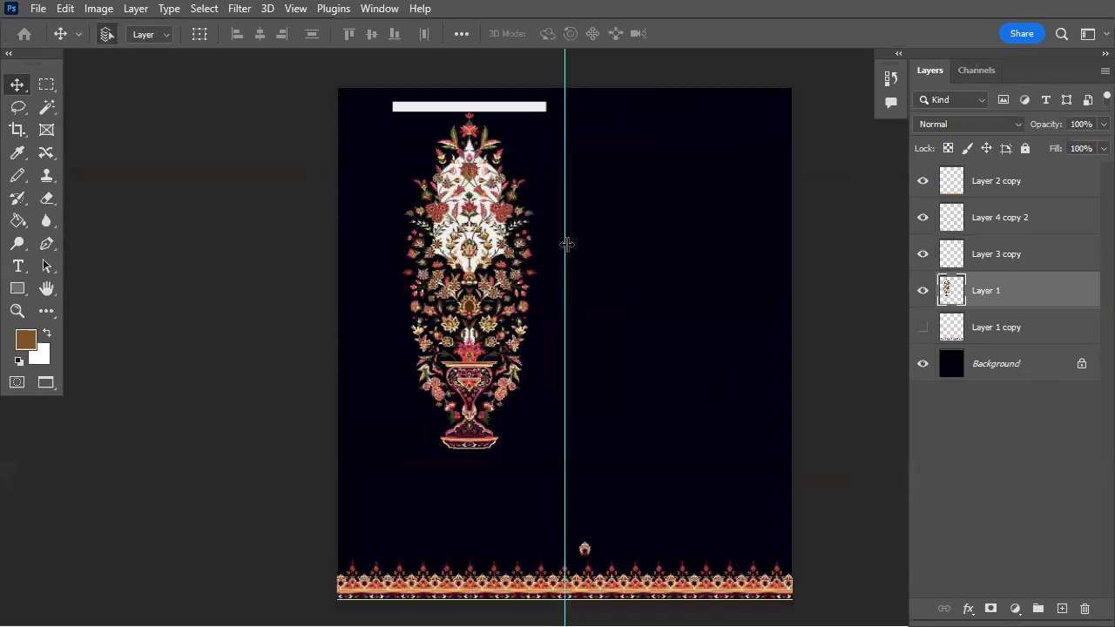
key(f)
key(f)
key(ctrl+Tab)
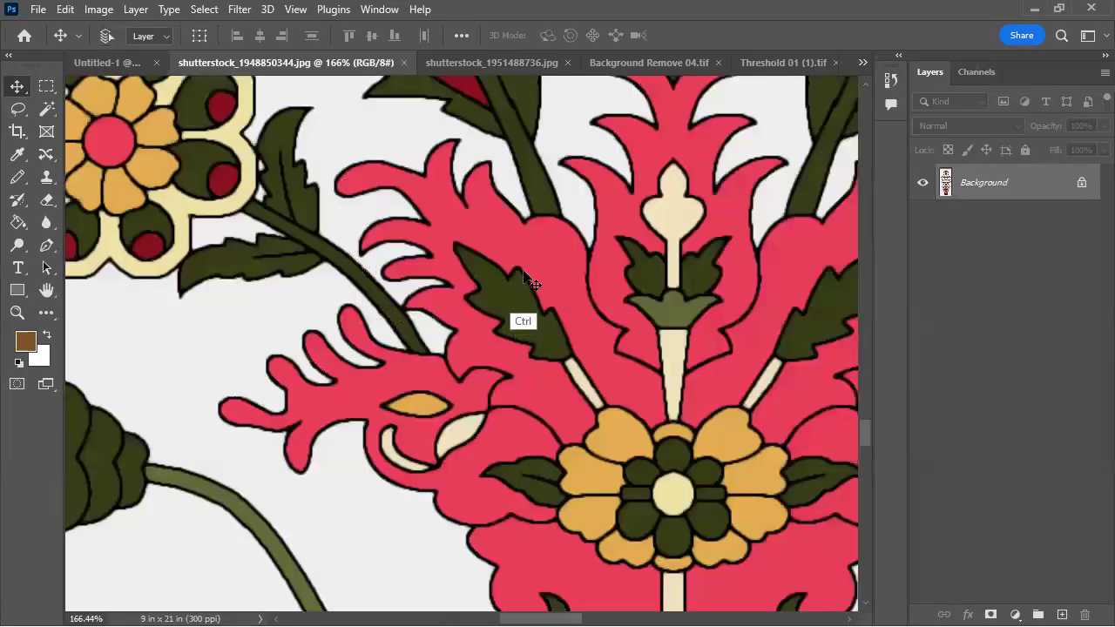
scroll(540, 288, down, 10)
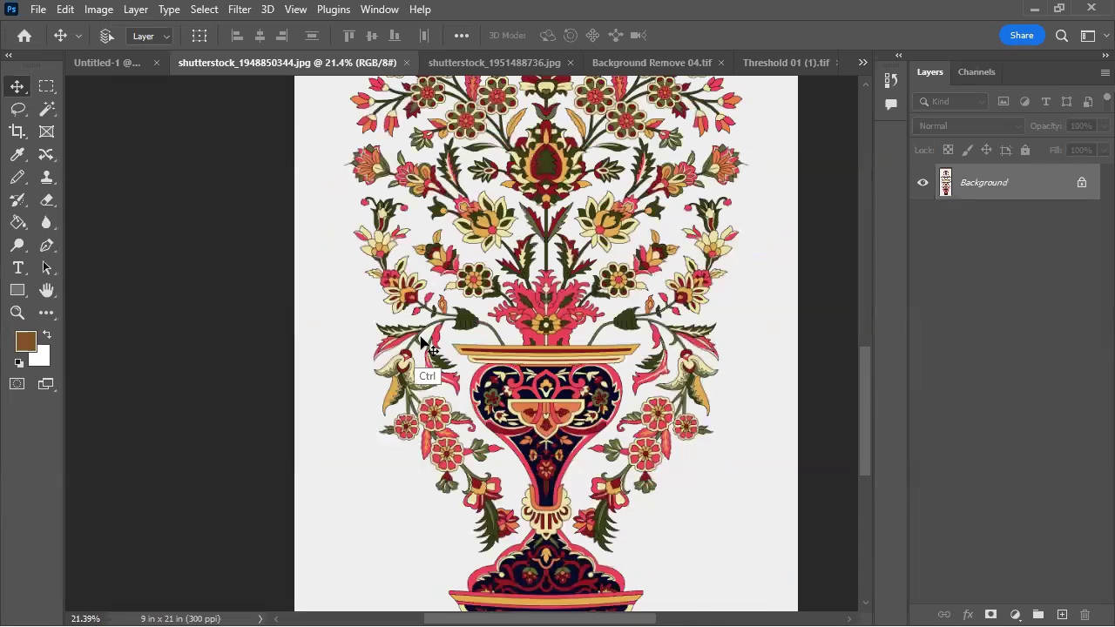
Close shutterstock_1948850344.jpg, Untitled-1, 03.tif and Threshold 01 (1).tif without saving any changes
key(ctrl+w)
key(ctrl+w)
click(550, 251)
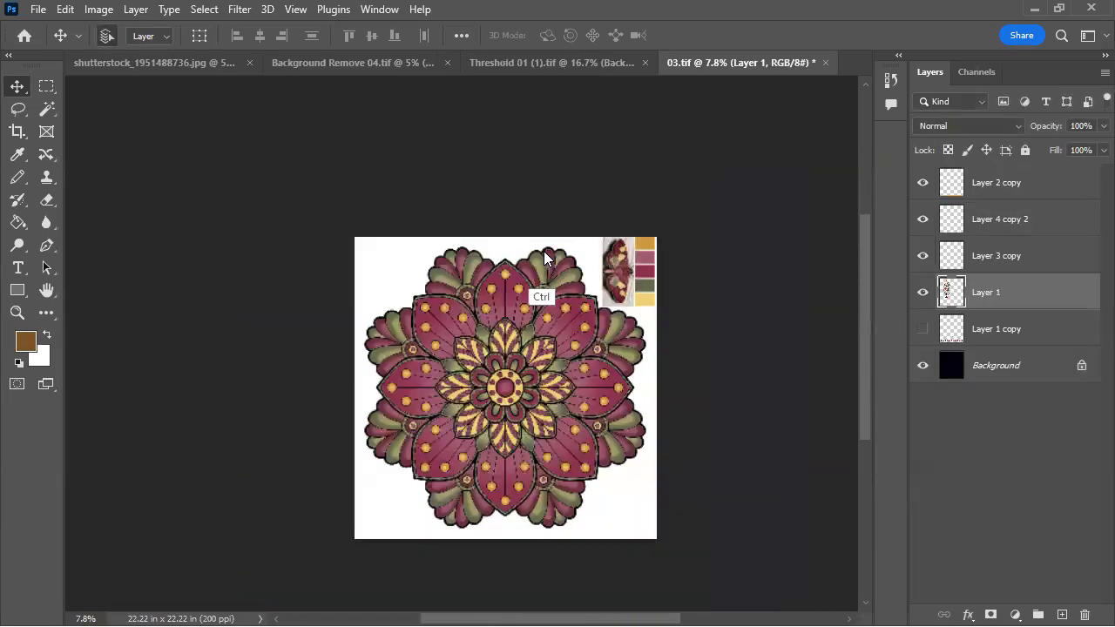
key(ctrl+w)
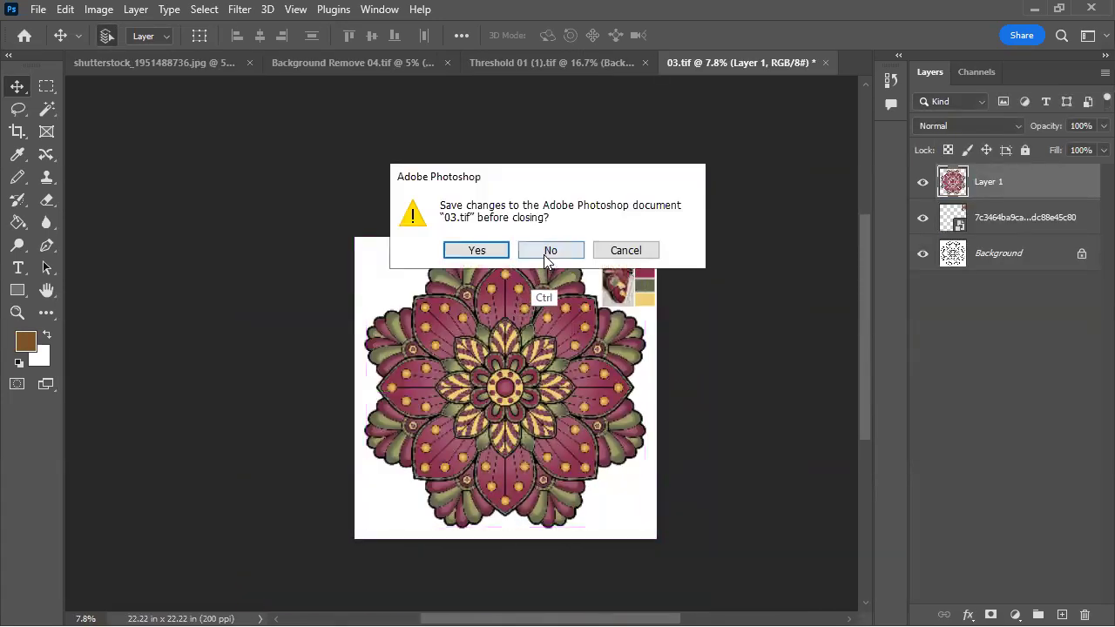
click(548, 253)
key(ctrl+w)
Examine the flower edges, dotted petals, stems and leaves against the teal background in Background Remove 04.tif
drag(488, 205, 481, 250)
drag(503, 322, 656, 217)
drag(646, 216, 730, 258)
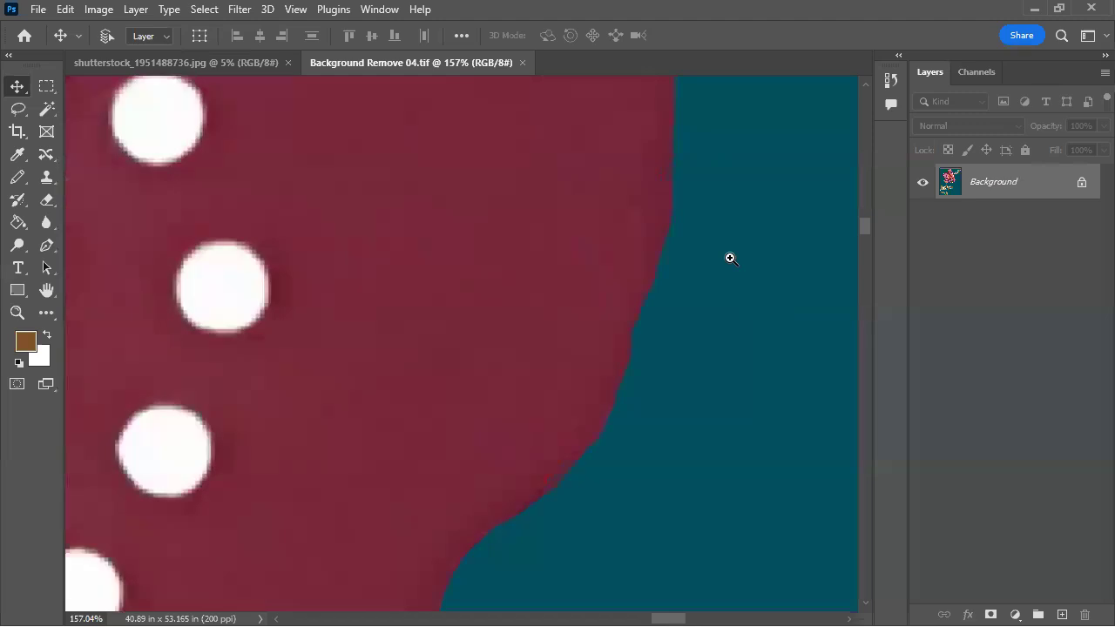
drag(570, 281, 315, 411)
drag(391, 435, 441, 288)
drag(378, 365, 322, 373)
drag(418, 323, 311, 433)
drag(450, 346, 365, 391)
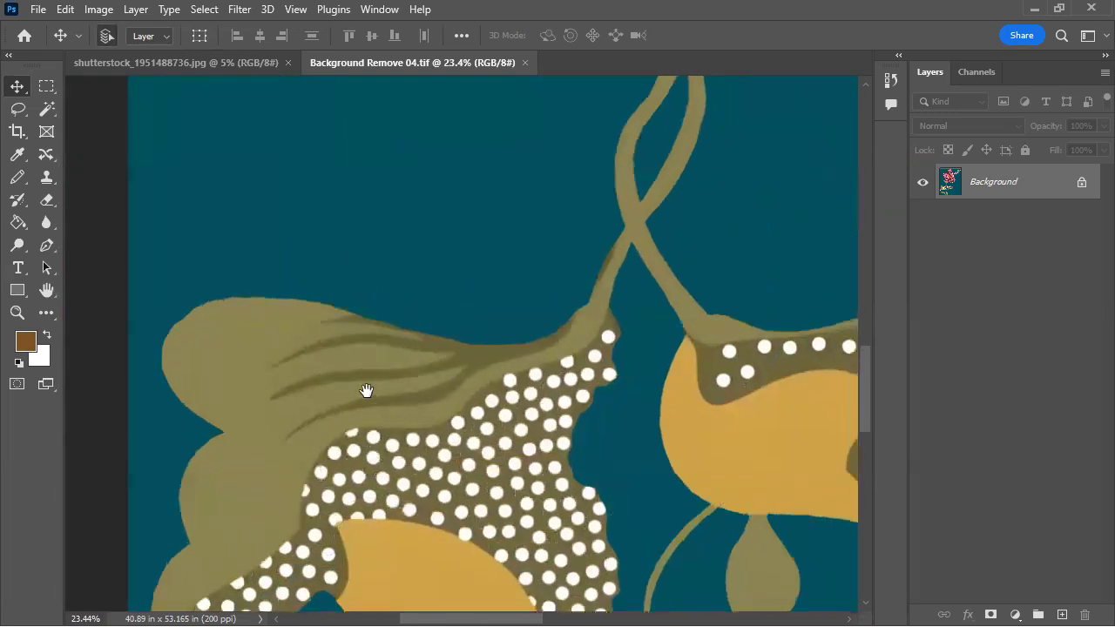
drag(458, 349, 485, 264)
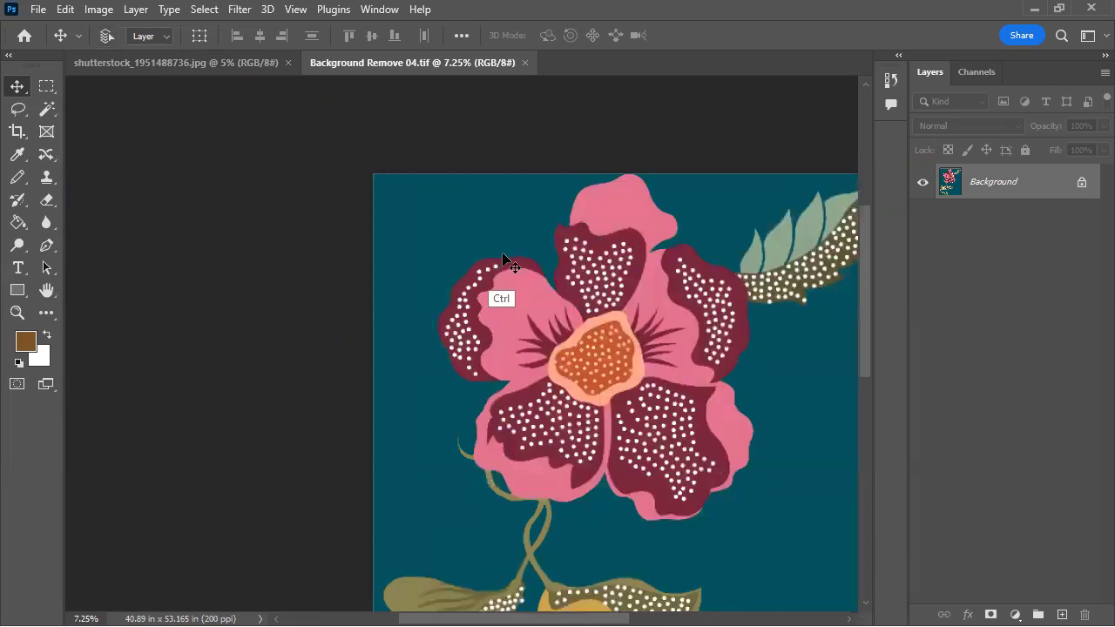
Close Background Remove 04.tif and shutterstock_1951488736.jpg
key(ctrl+w)
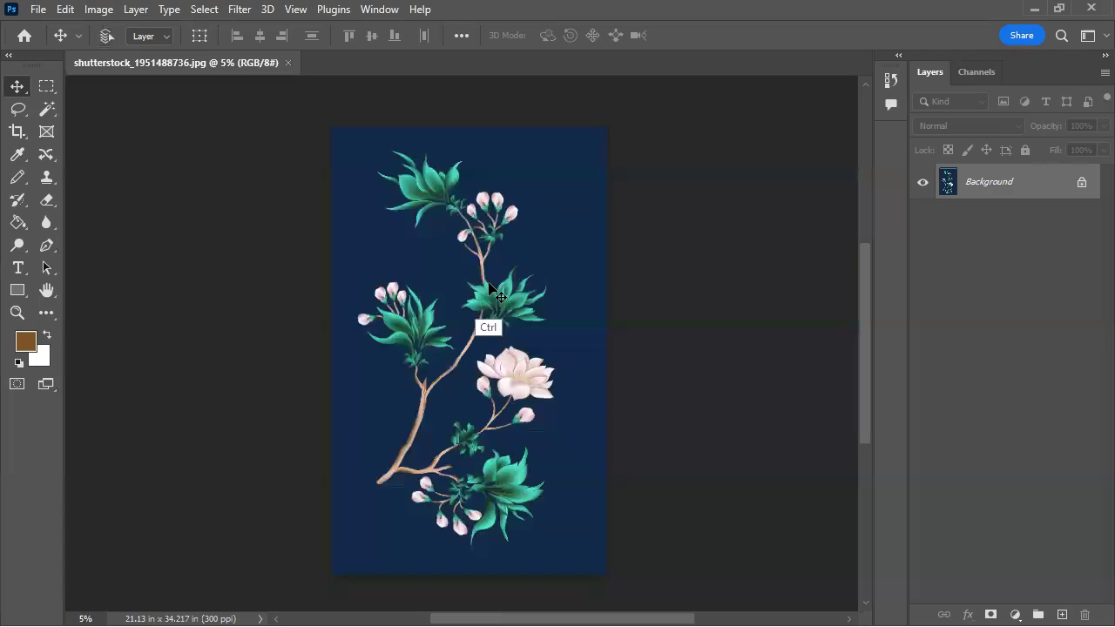
key(ctrl+w)
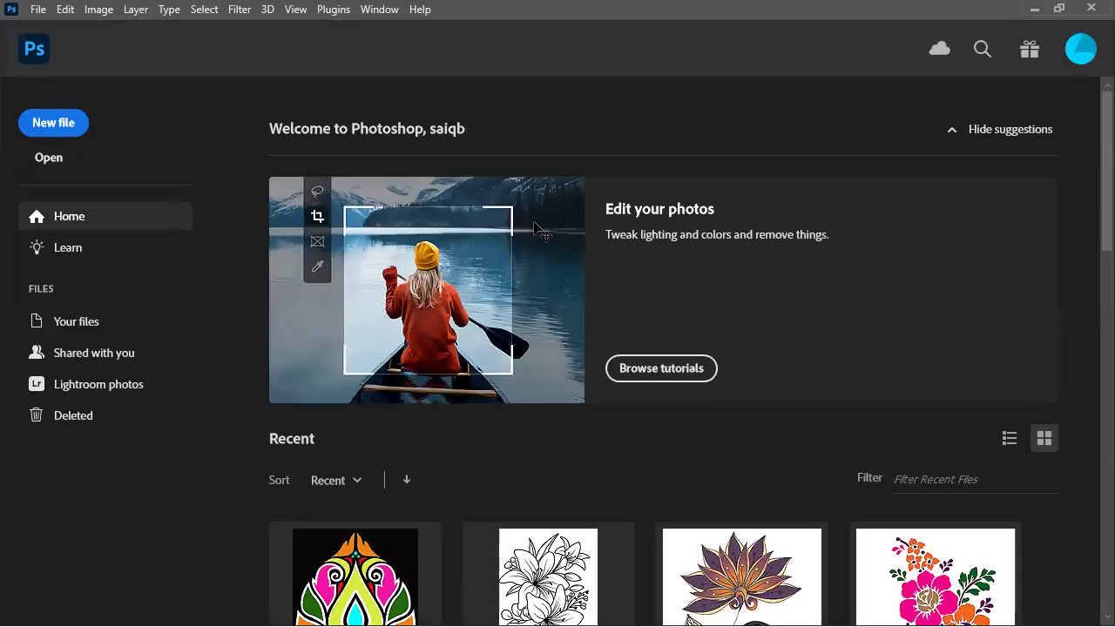